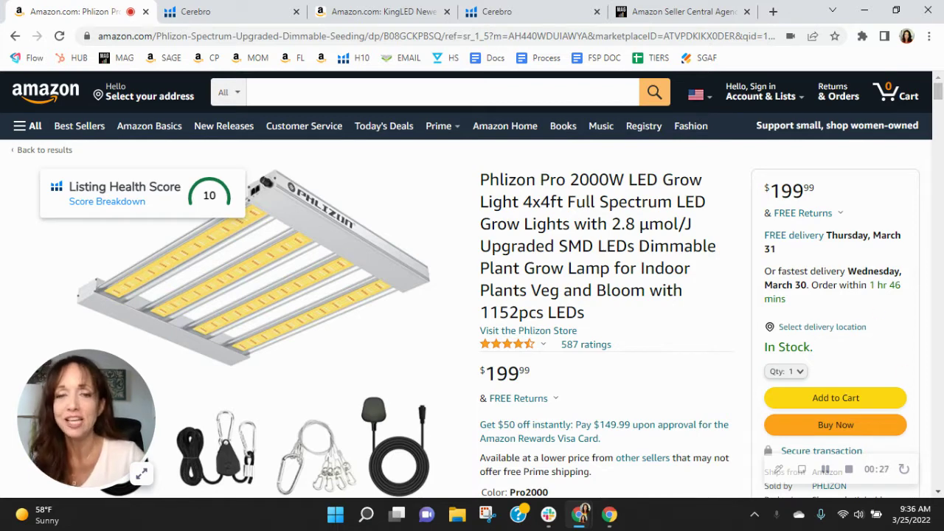
left_click(198, 11)
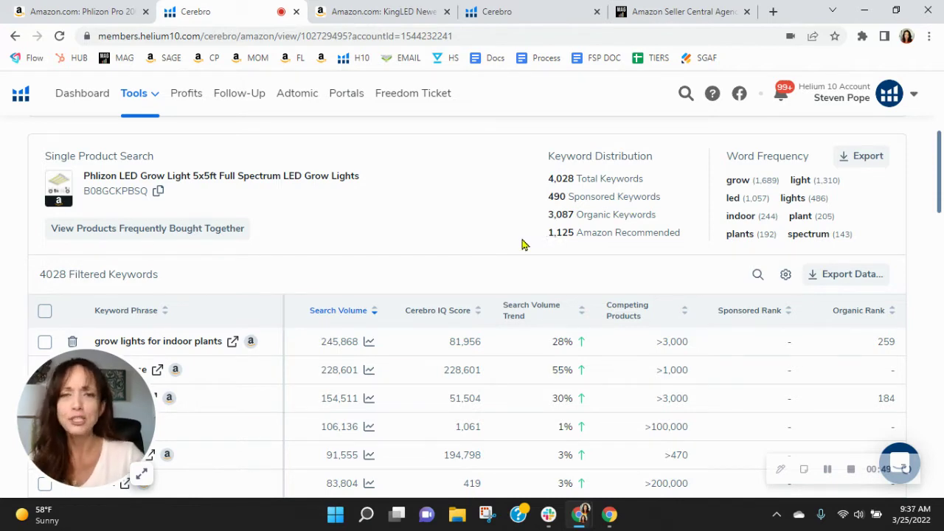
left_click_drag(147, 391, 832, 133)
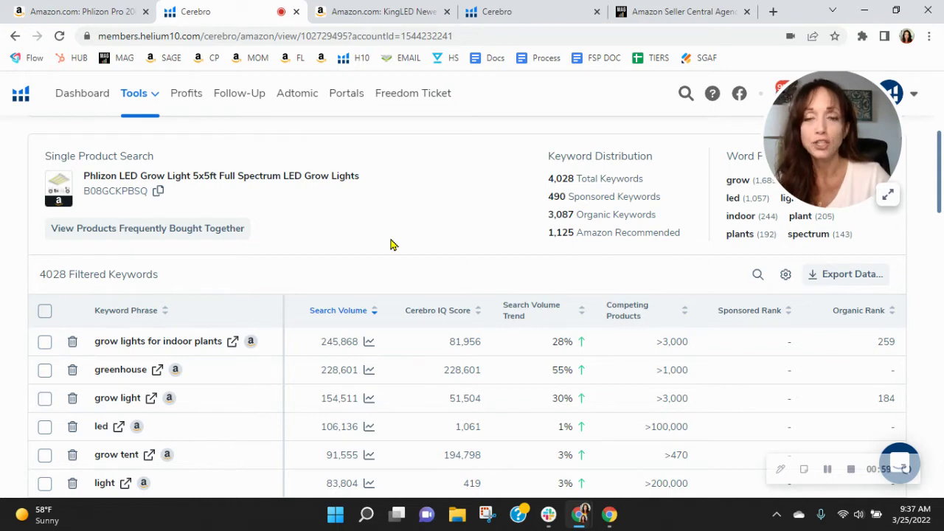
scroll(391, 244, "down", 1)
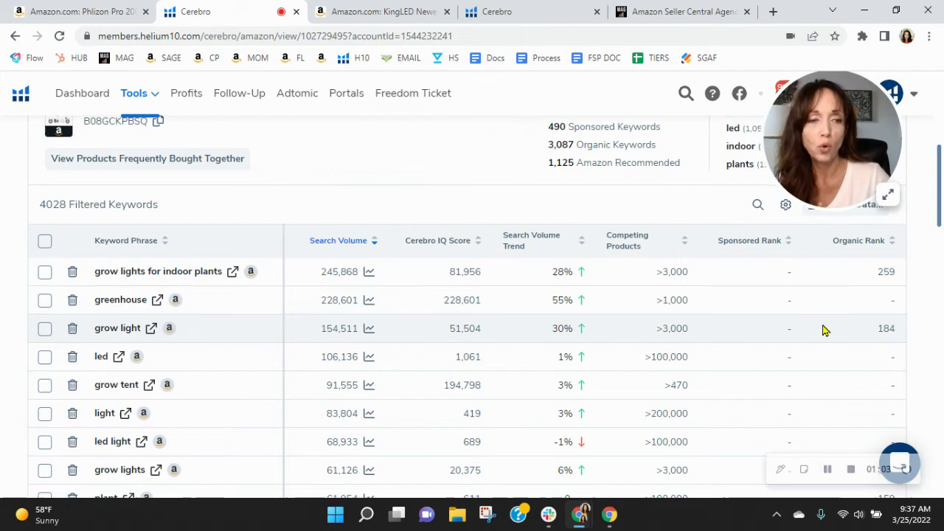
scroll(819, 324, "down", 1)
scroll(811, 323, "down", 4)
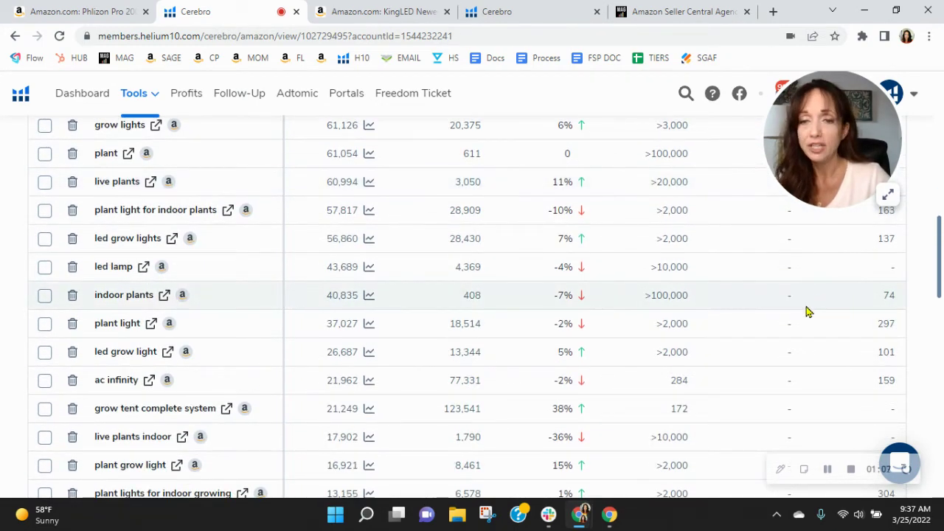
scroll(859, 308, "down", 4)
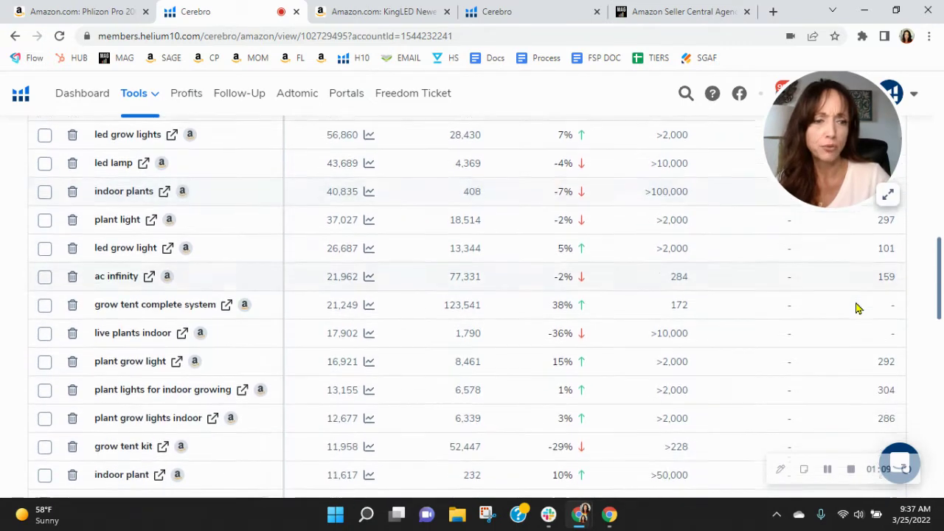
scroll(859, 308, "down", 1)
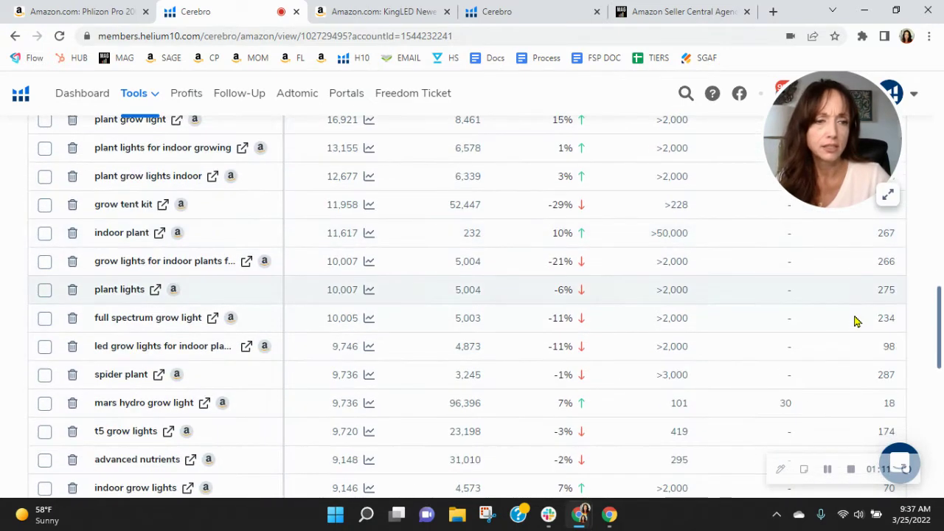
scroll(855, 318, "down", 1)
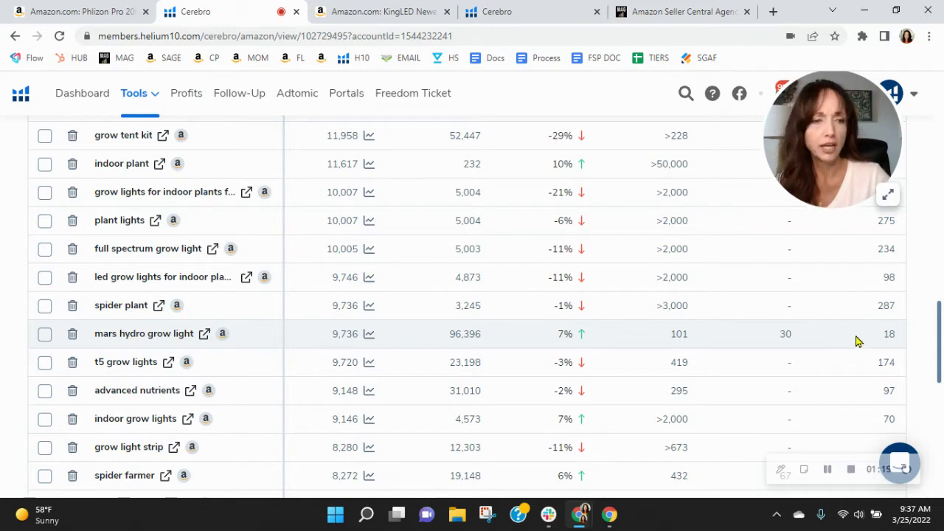
scroll(856, 341, "down", 4)
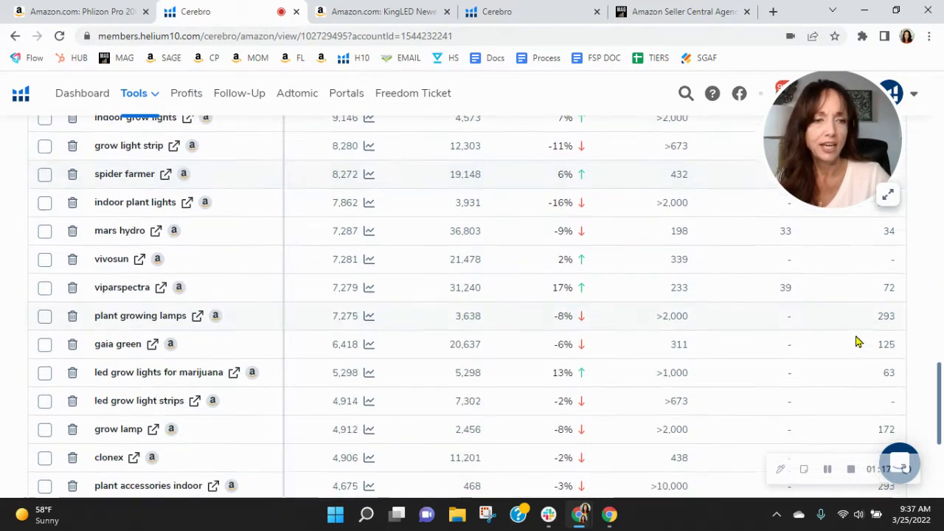
scroll(855, 341, "down", 3)
scroll(858, 344, "up", 5)
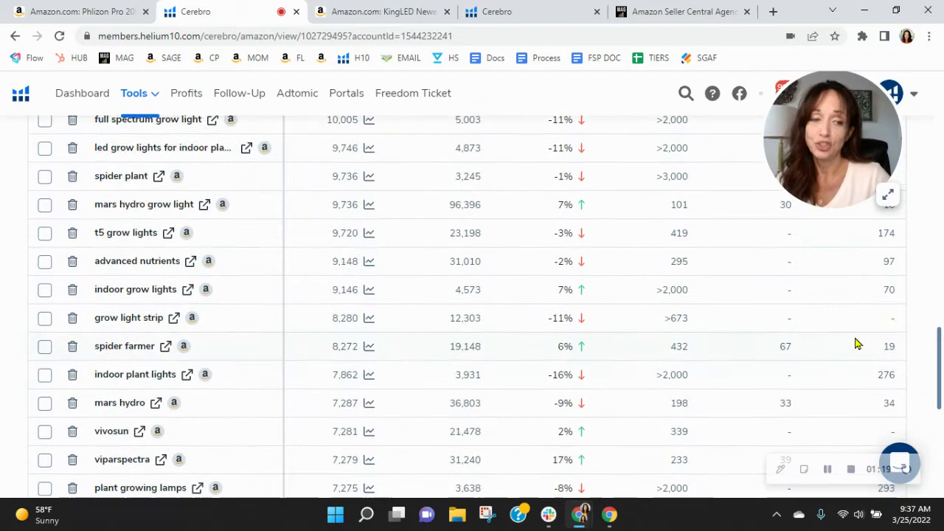
scroll(858, 344, "up", 10)
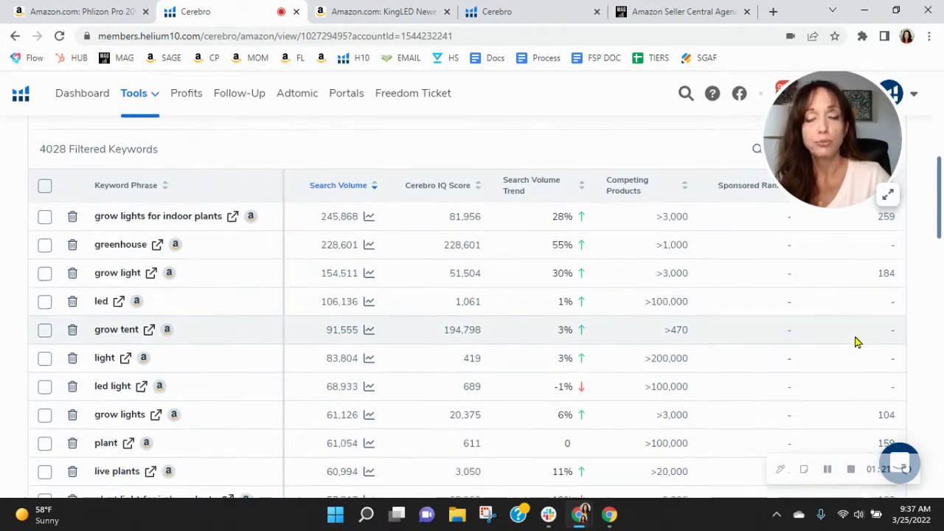
scroll(856, 341, "up", 1)
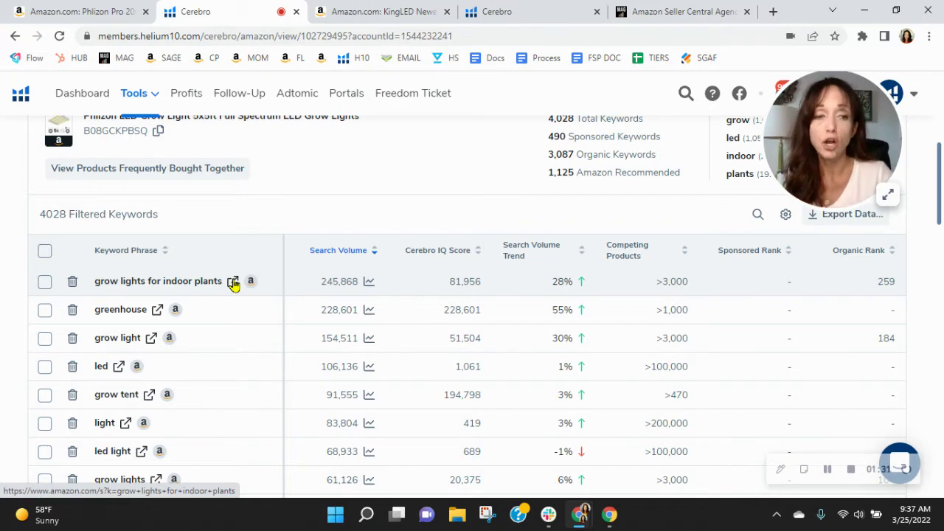
Run Helium 10 Xray on the 'grow lights for indoor plants' results, then bring up the KingLED 3000w listing.
left_click(233, 284)
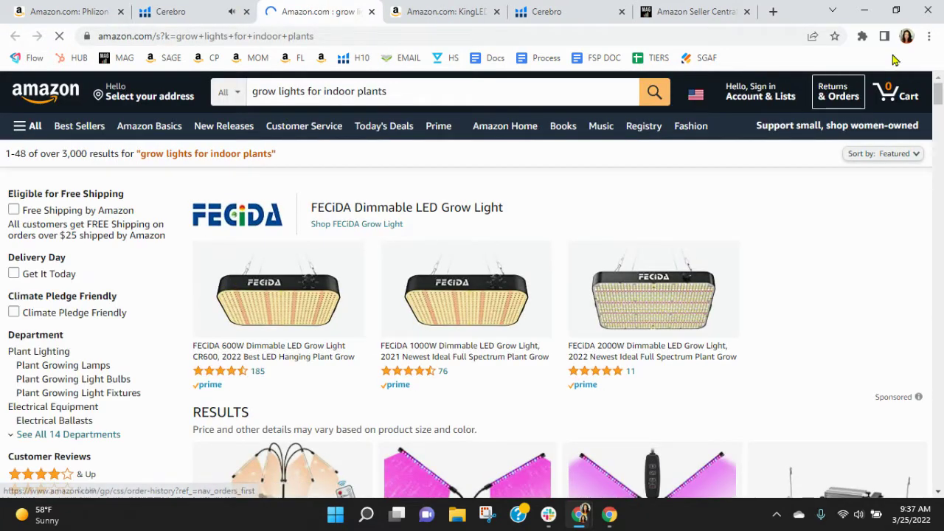
left_click(862, 36)
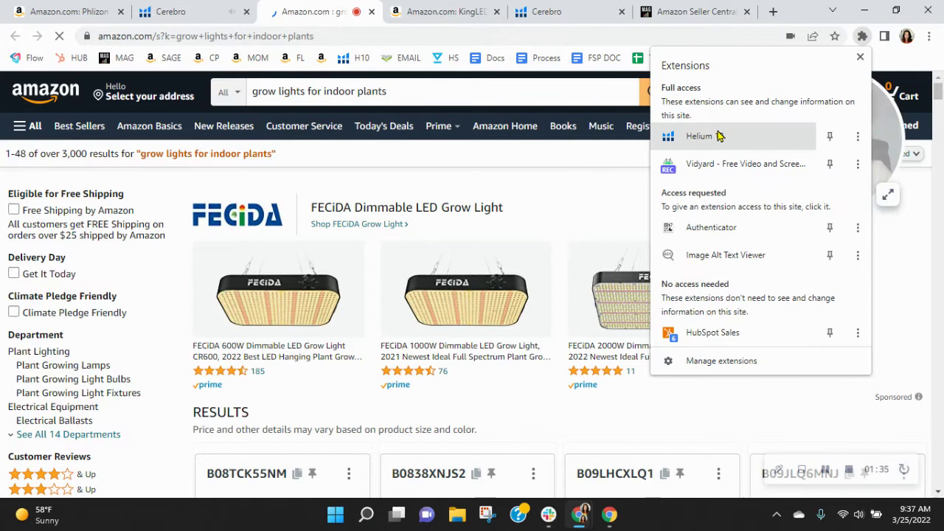
left_click(717, 137)
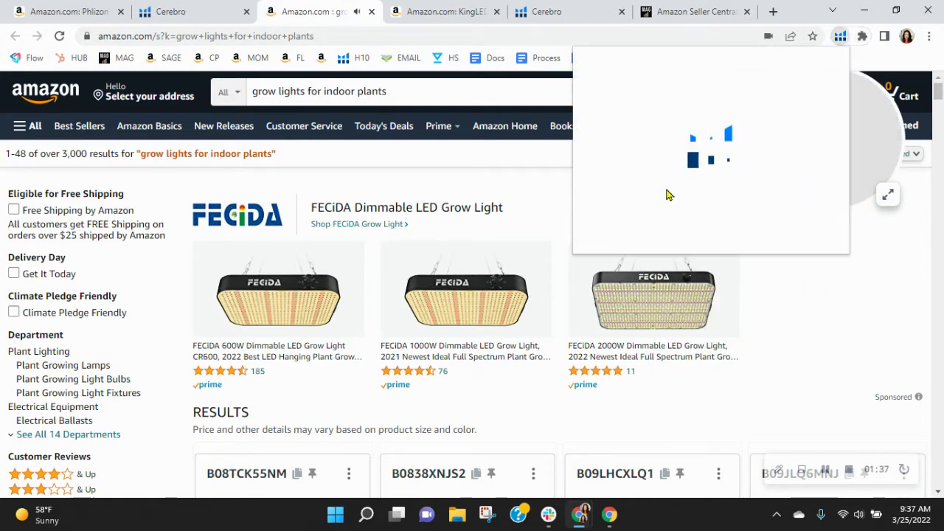
left_click(695, 163)
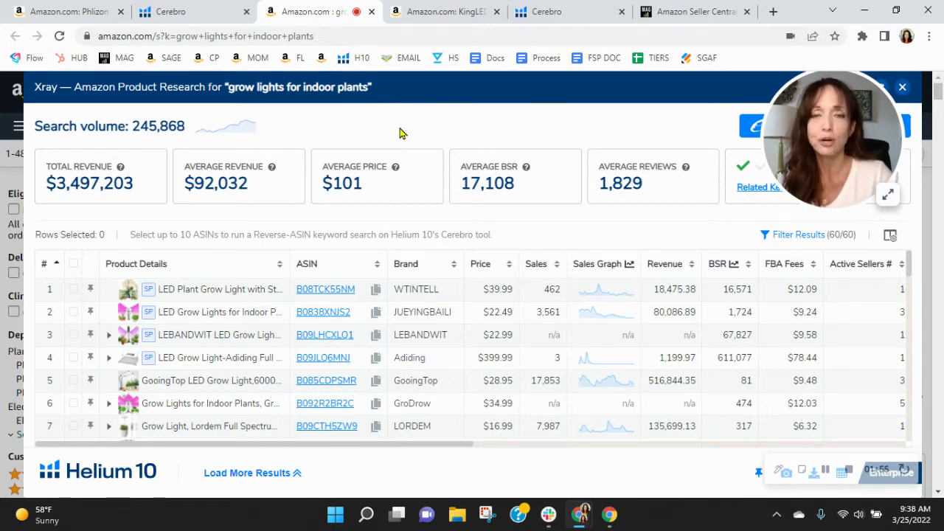
left_click(452, 13)
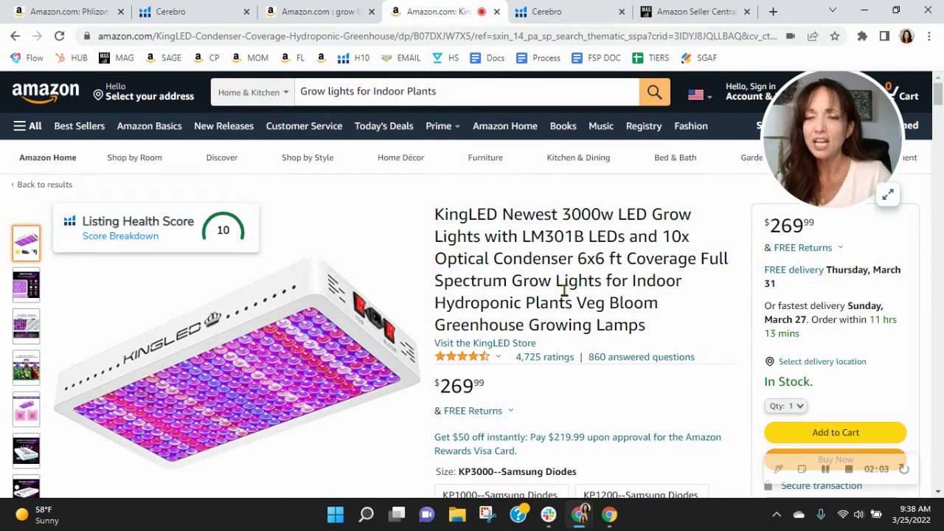
Review KingLED's Cerebro totals (7,357 keywords, 4,645 organic), then go back to Phlizon's keyword table.
left_click(577, 13)
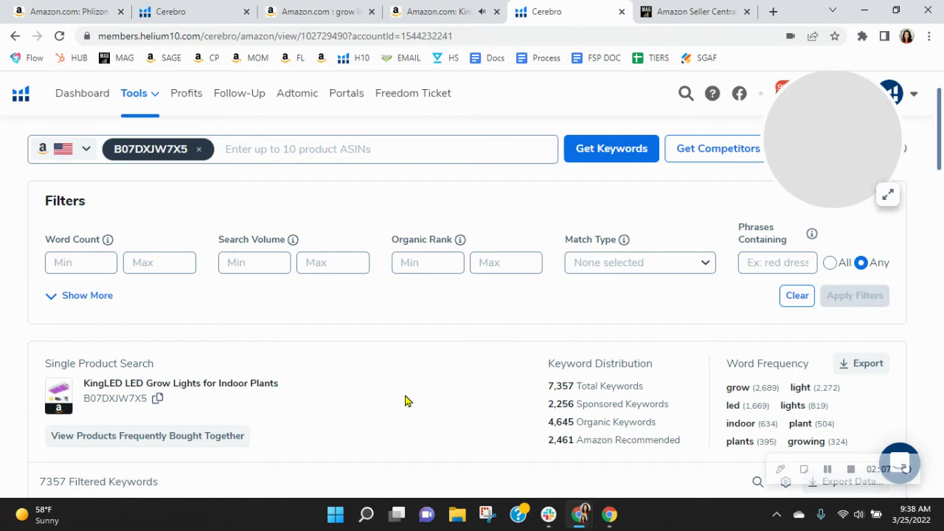
scroll(406, 398, "down", 1)
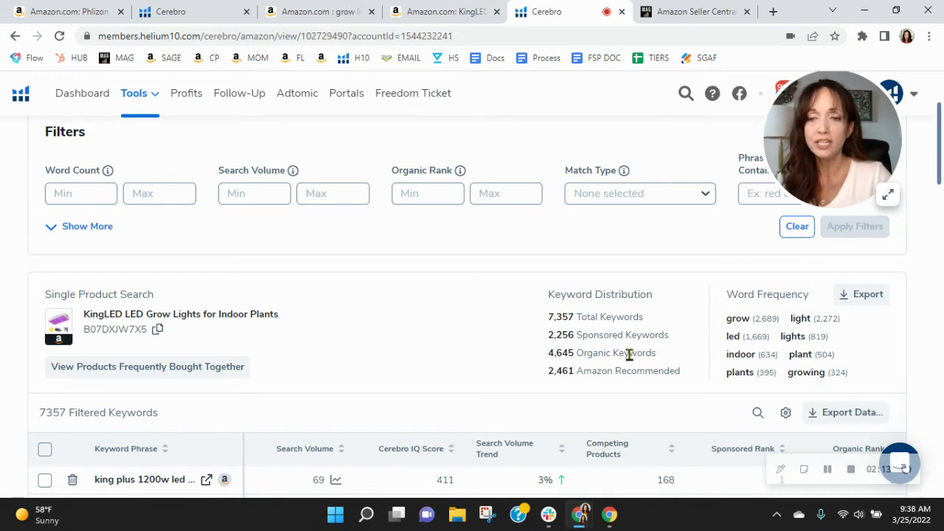
scroll(628, 354, "up", 1)
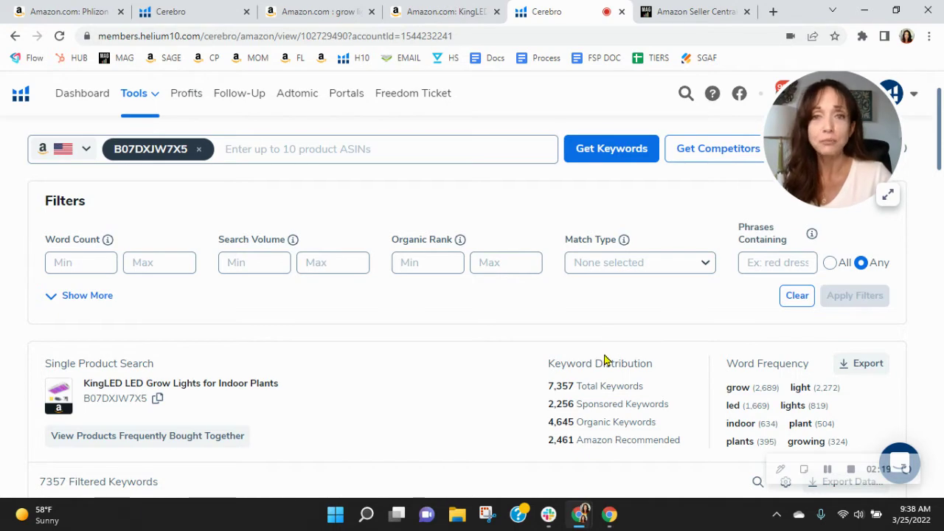
left_click(188, 11)
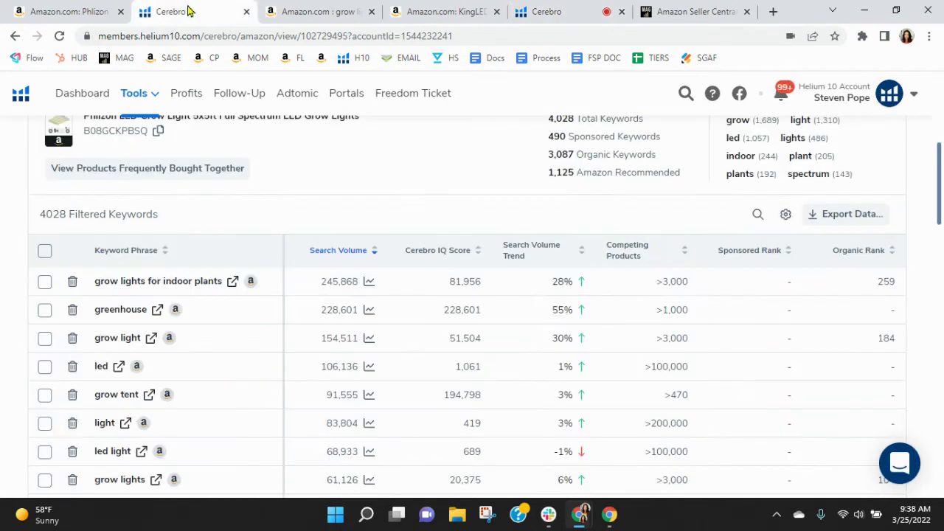
Filter Phlizon keywords to organic rank 20–50, leaving 674 results topped by 'mars hydro' (7,287).
scroll(452, 229, "up", 3)
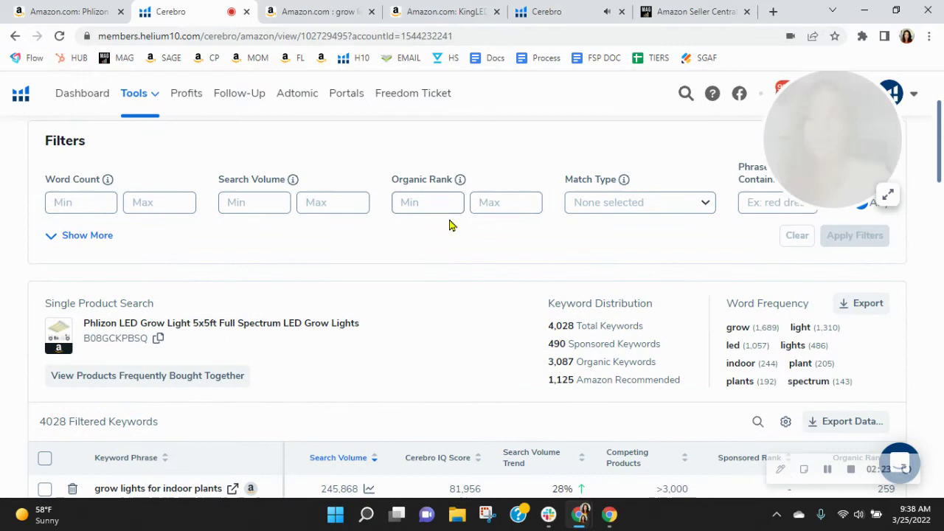
left_click(449, 203)
type("20")
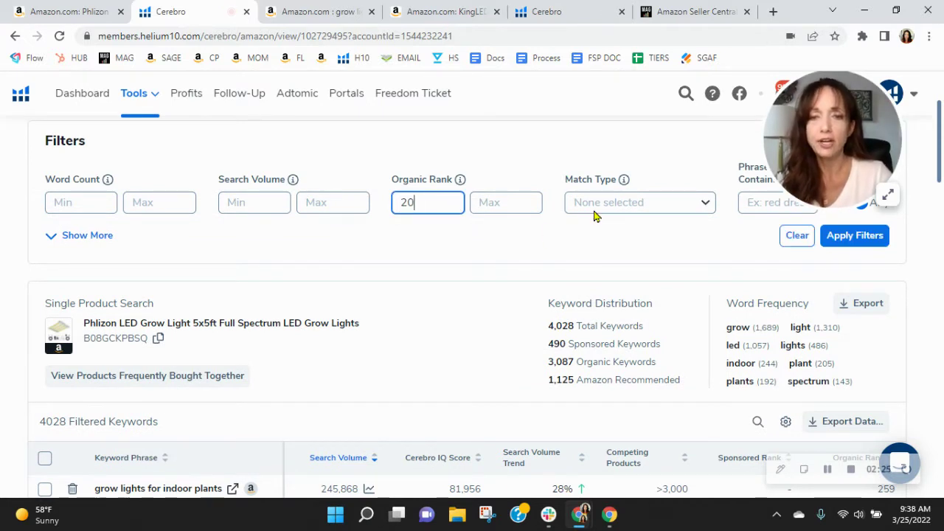
left_click(516, 205)
type("50")
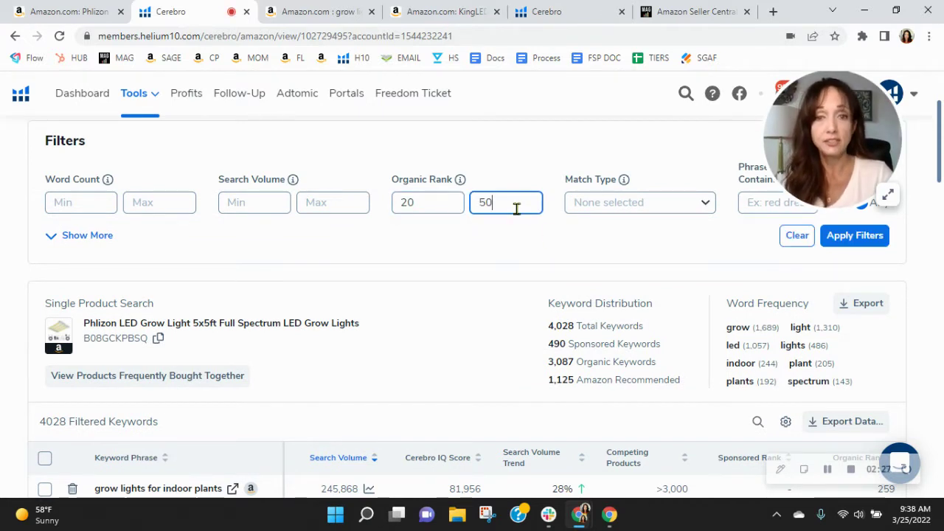
left_click(862, 245)
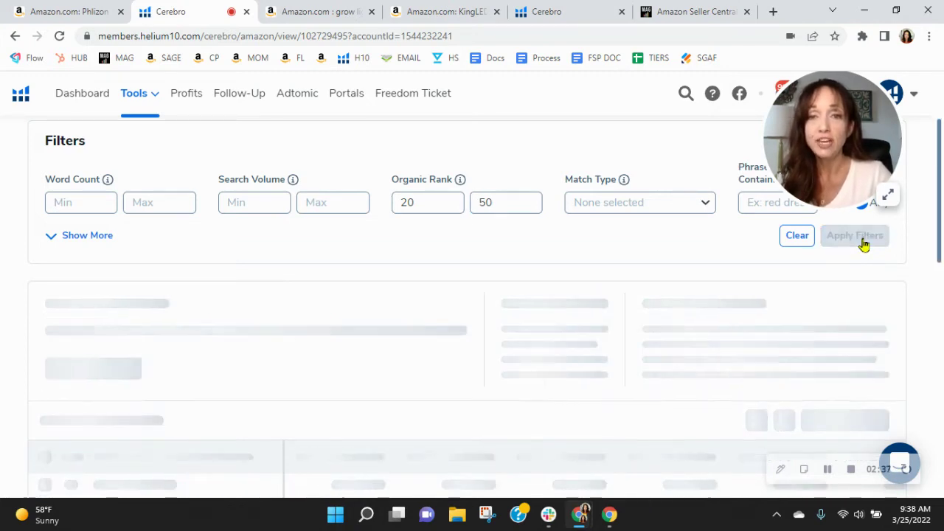
scroll(735, 332, "down", 2)
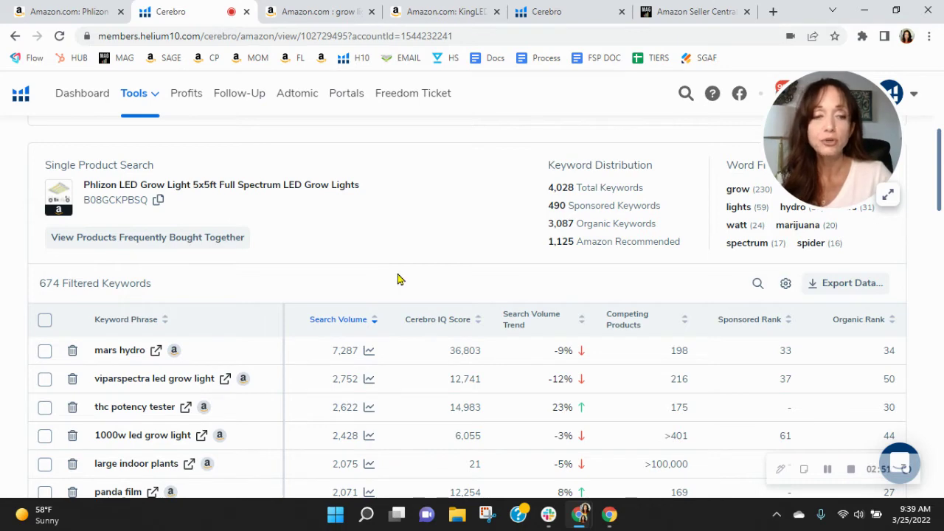
scroll(345, 300, "down", 1)
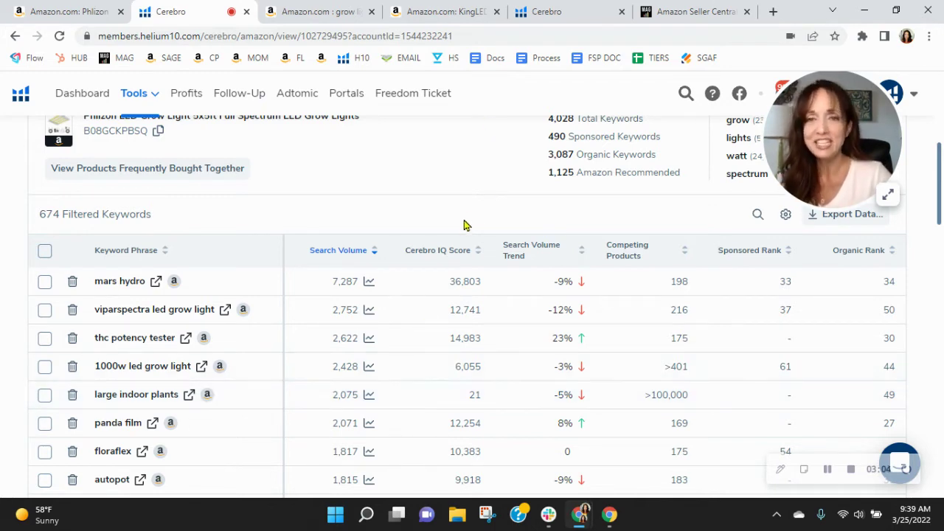
left_click(73, 11)
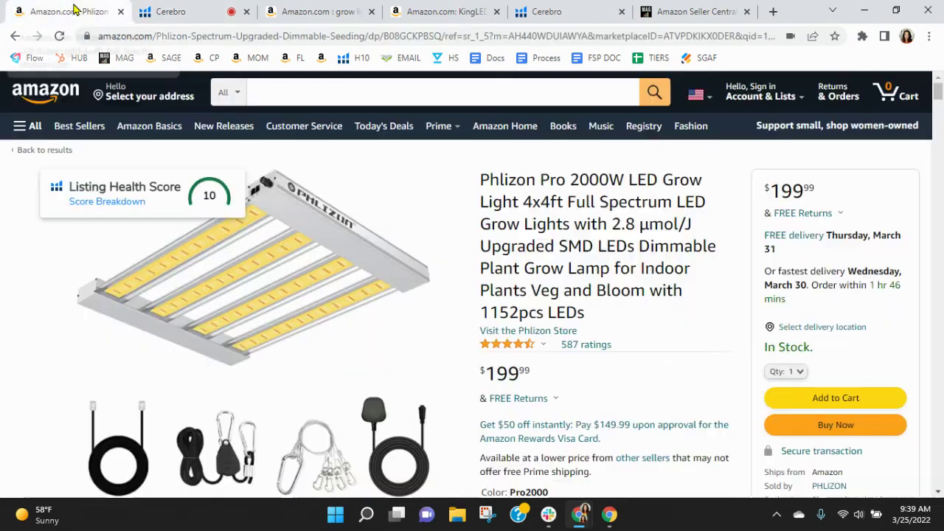
scroll(661, 190, "down", 1)
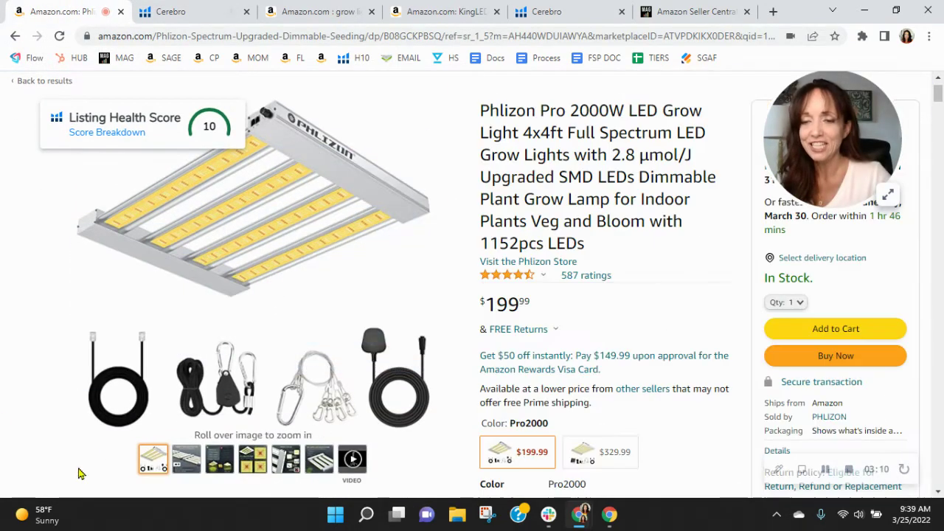
mouse_move(189, 461)
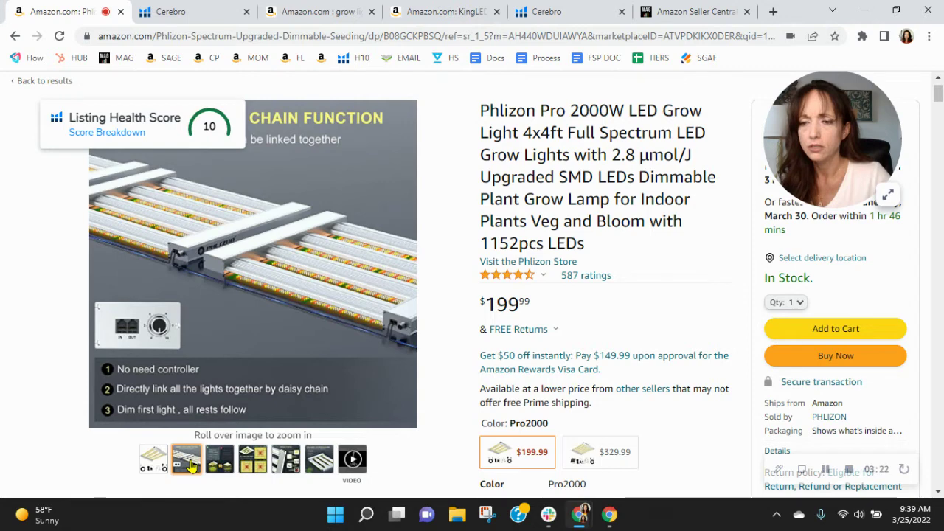
mouse_move(223, 463)
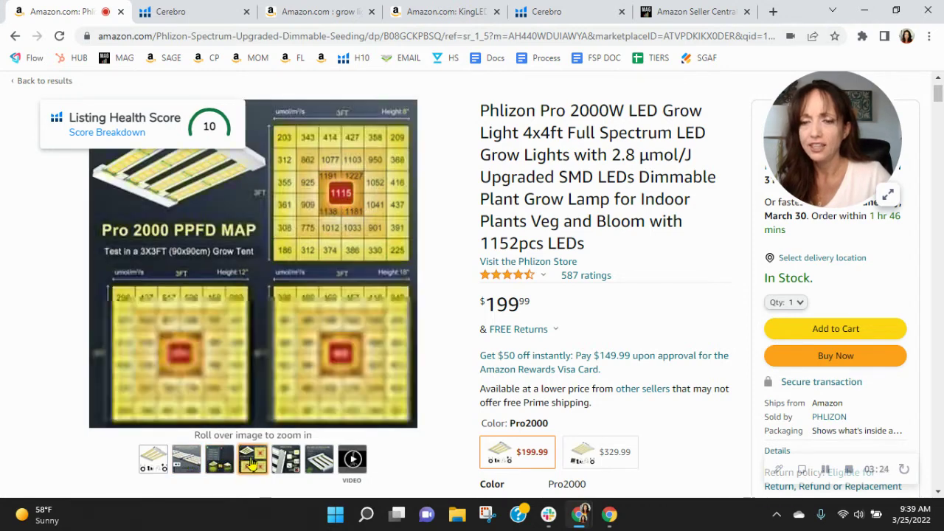
mouse_move(284, 461)
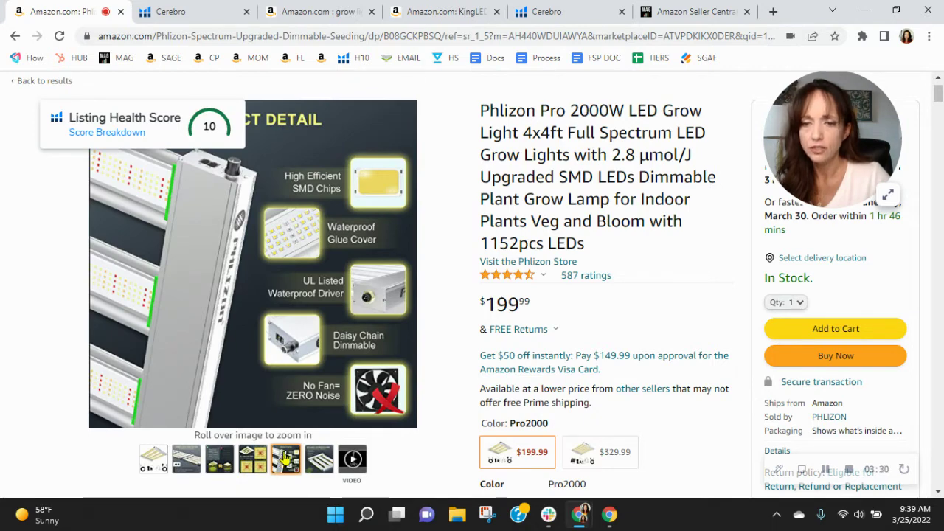
mouse_move(322, 460)
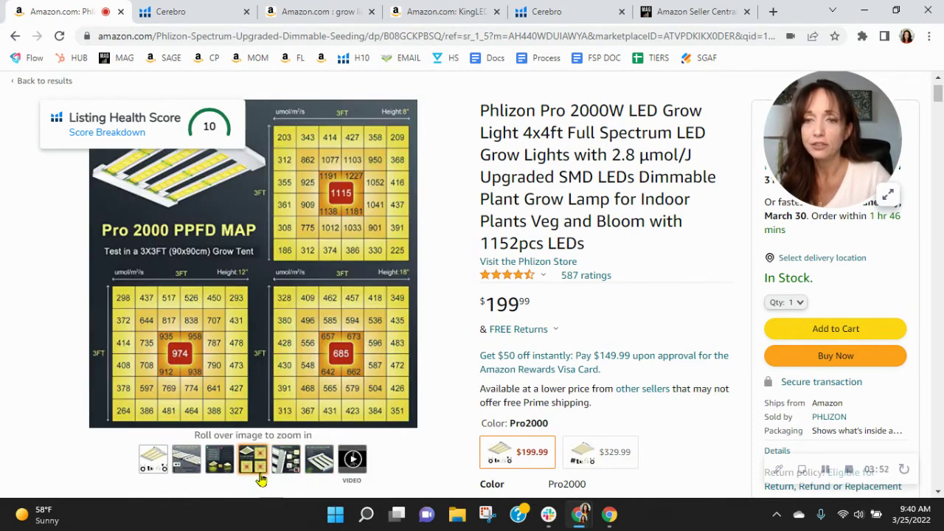
mouse_move(188, 471)
mouse_move(157, 472)
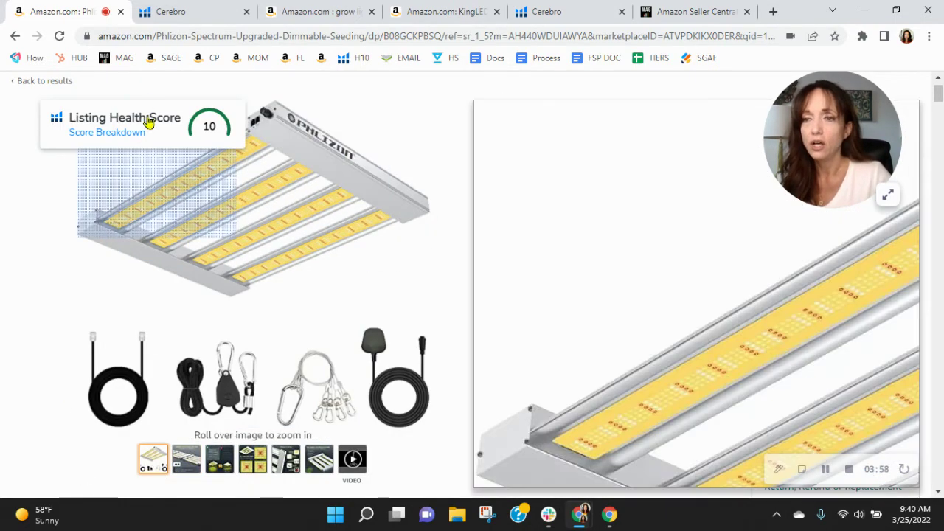
Expand the health score breakdown's listing text checks, then scroll to the 4-stars-and-above sponsored lights.
left_click(135, 134)
left_click(123, 226)
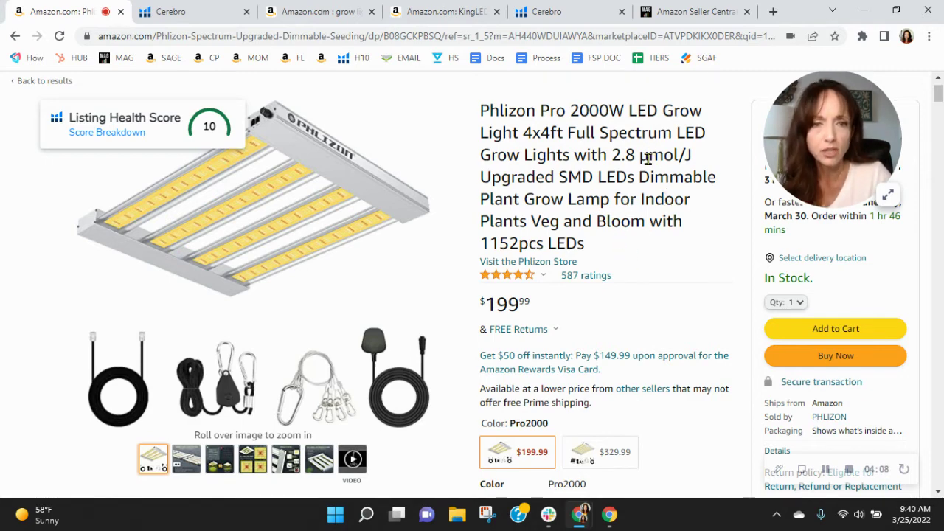
scroll(637, 215, "down", 5)
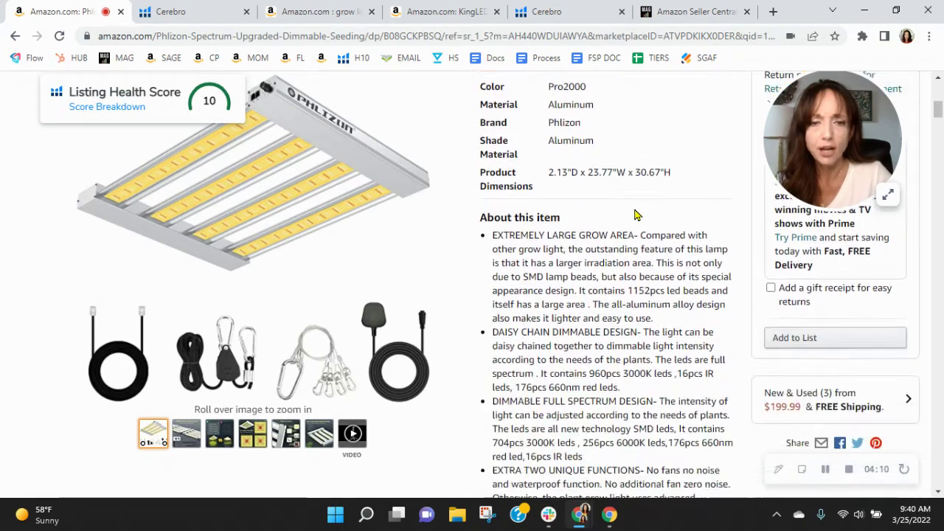
scroll(637, 215, "down", 4)
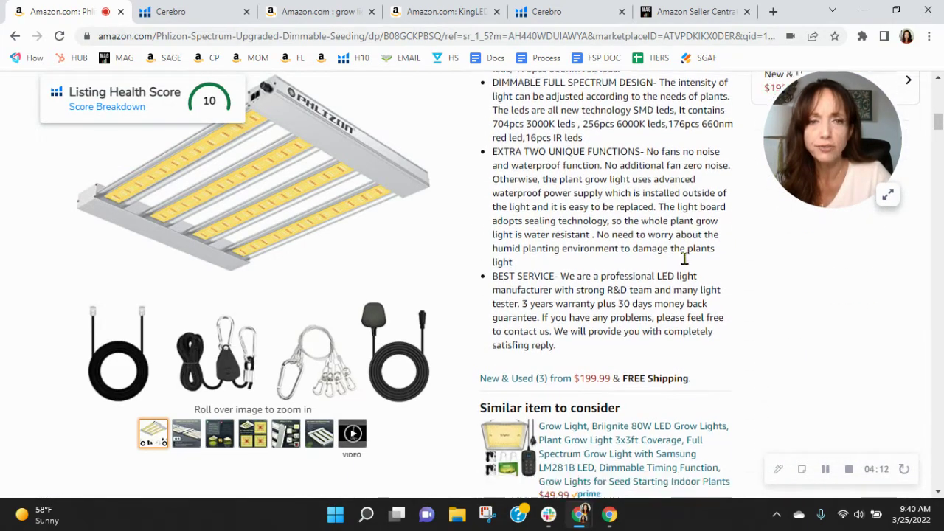
scroll(693, 295, "up", 5)
scroll(678, 244, "up", 2)
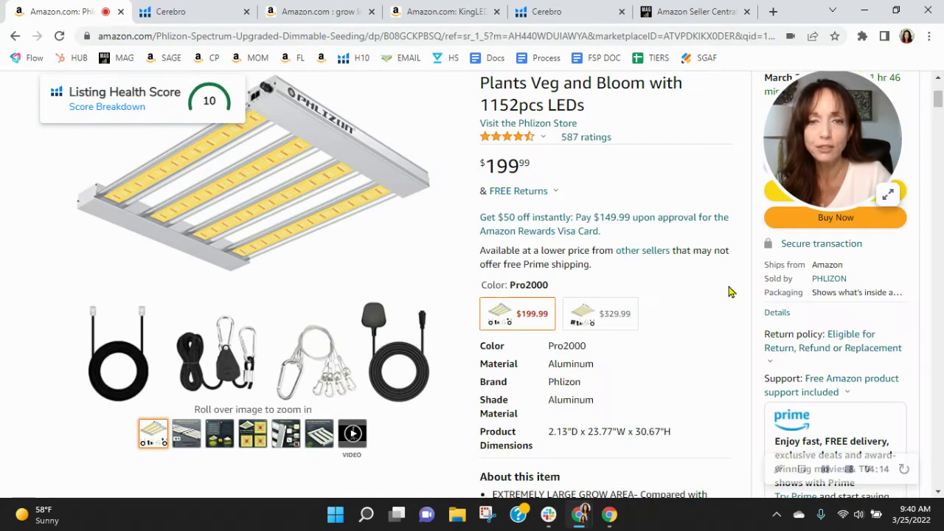
scroll(686, 221, "up", 3)
scroll(682, 284, "down", 3)
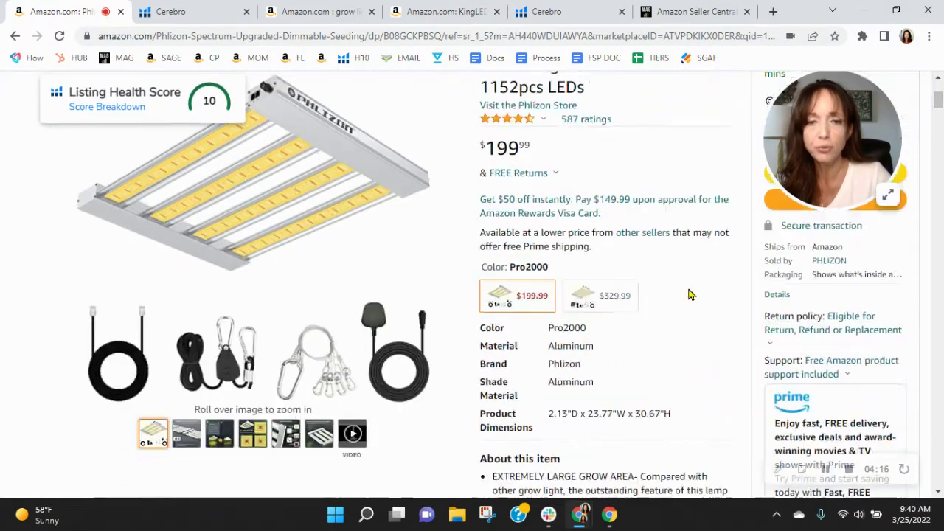
scroll(689, 295, "down", 15)
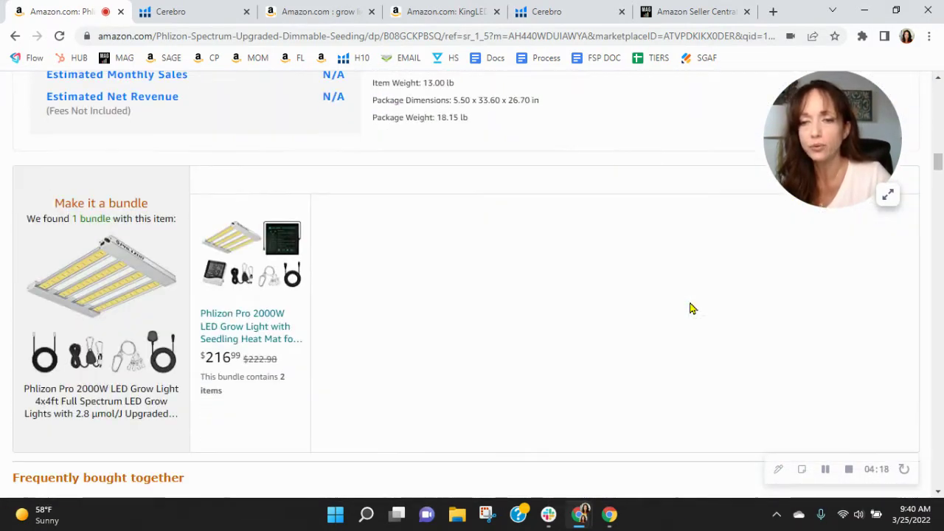
scroll(692, 308, "down", 10)
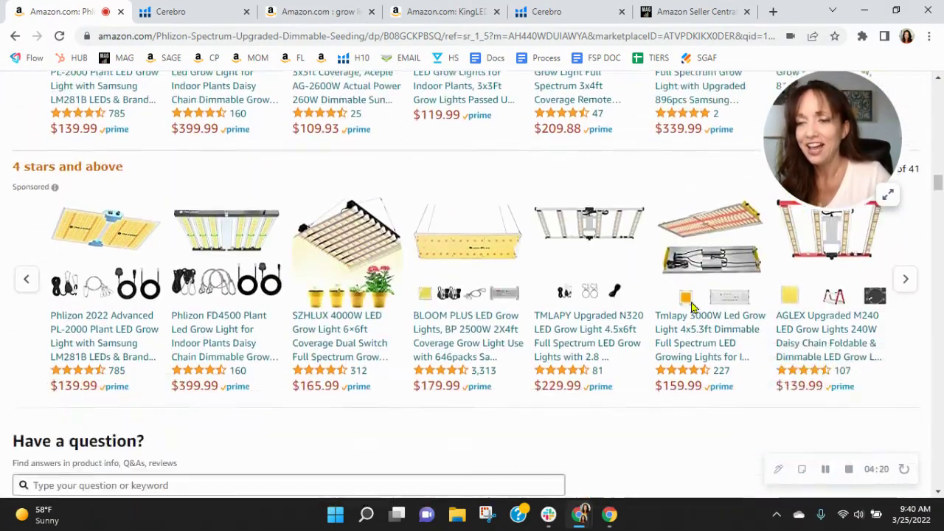
Scroll the Phlizon Pro 2000W listing down to the Product Description with its PHLIZON brand banner.
scroll(691, 308, "down", 3)
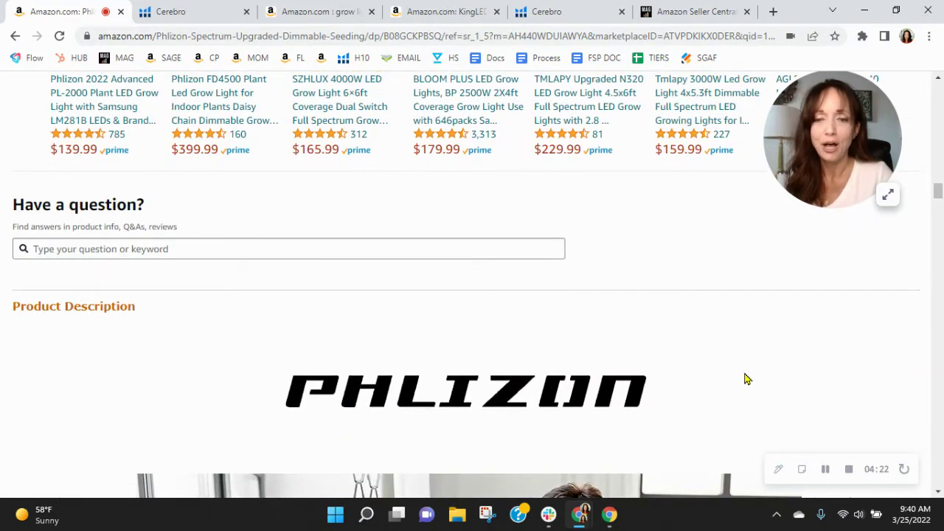
scroll(745, 379, "up", 1)
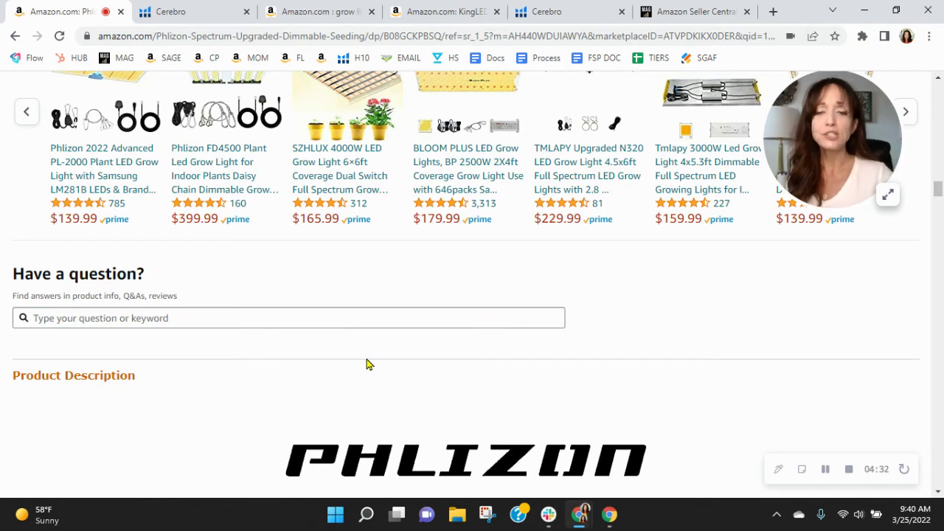
scroll(542, 373, "down", 1)
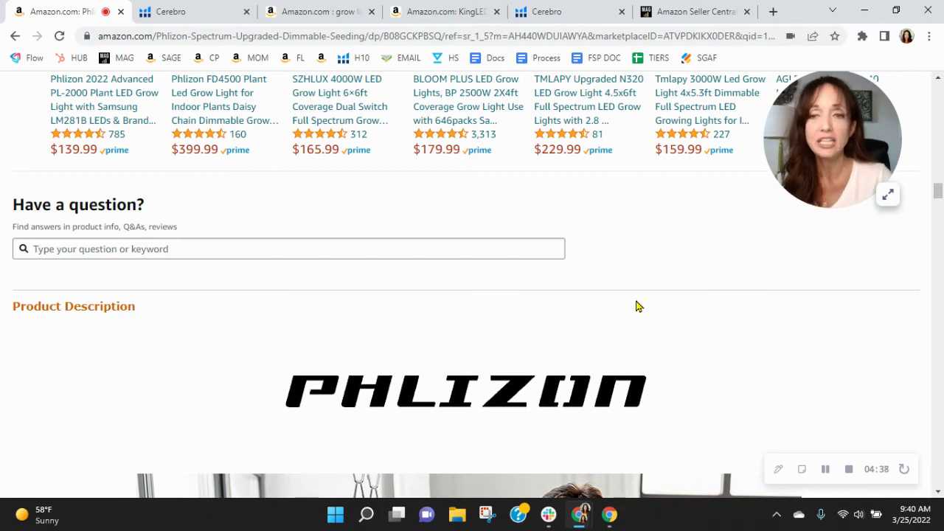
scroll(638, 305, "up", 2)
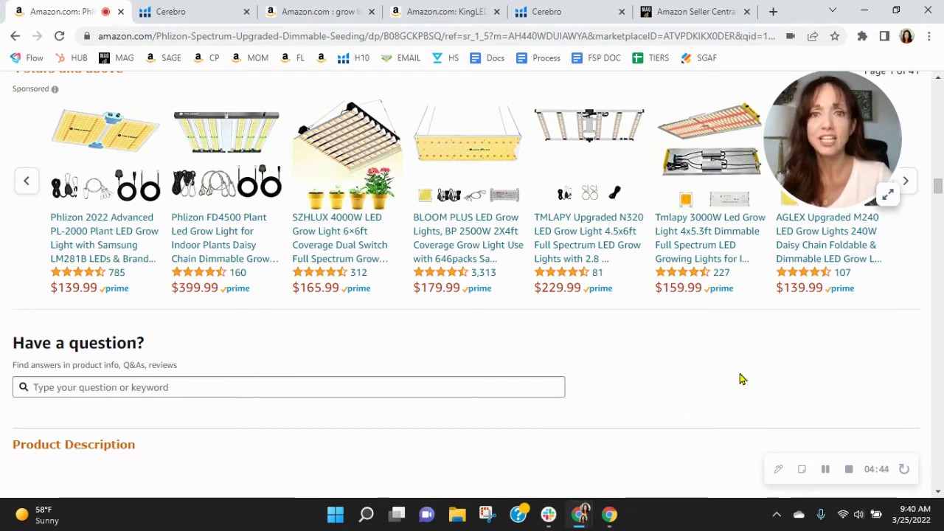
scroll(740, 379, "down", 4)
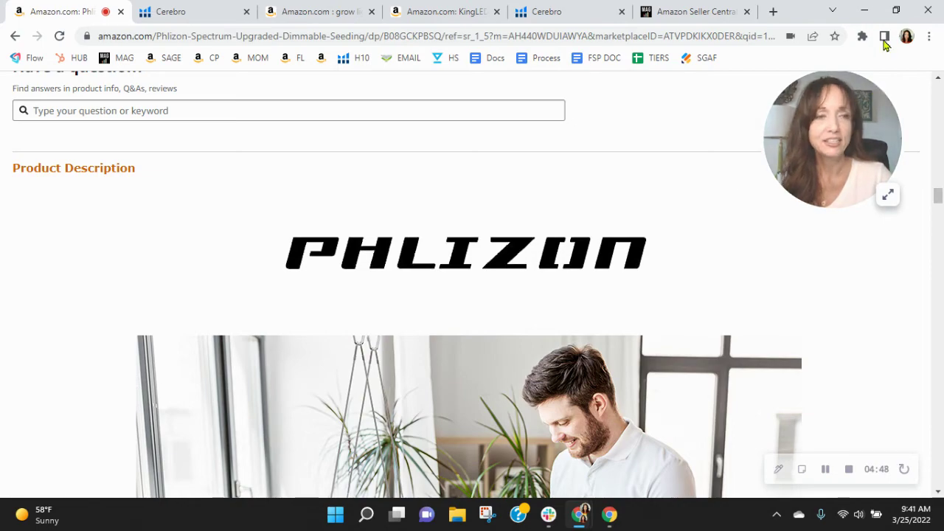
Overlay alt text with Image Alt Text Viewer and scroll the description images, spotting empty alt attributes.
left_click(862, 36)
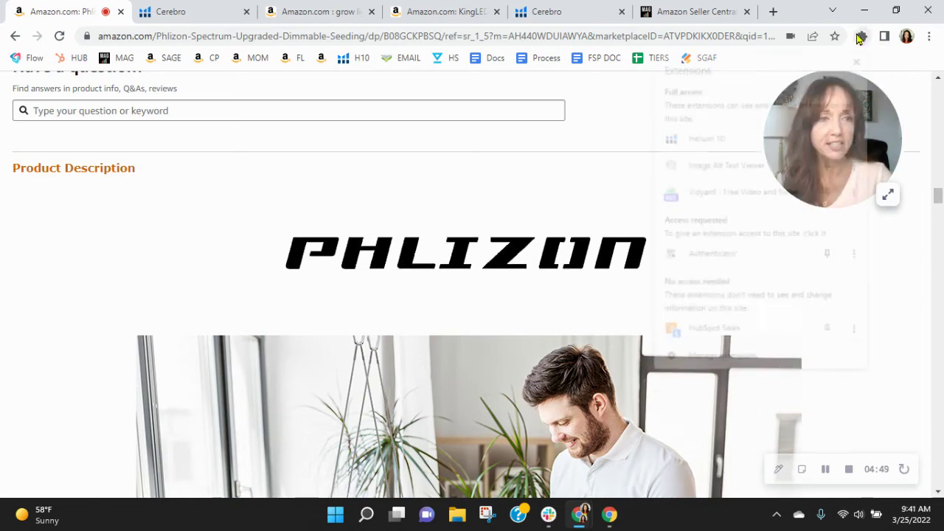
left_click(728, 165)
scroll(661, 177, "down", 8)
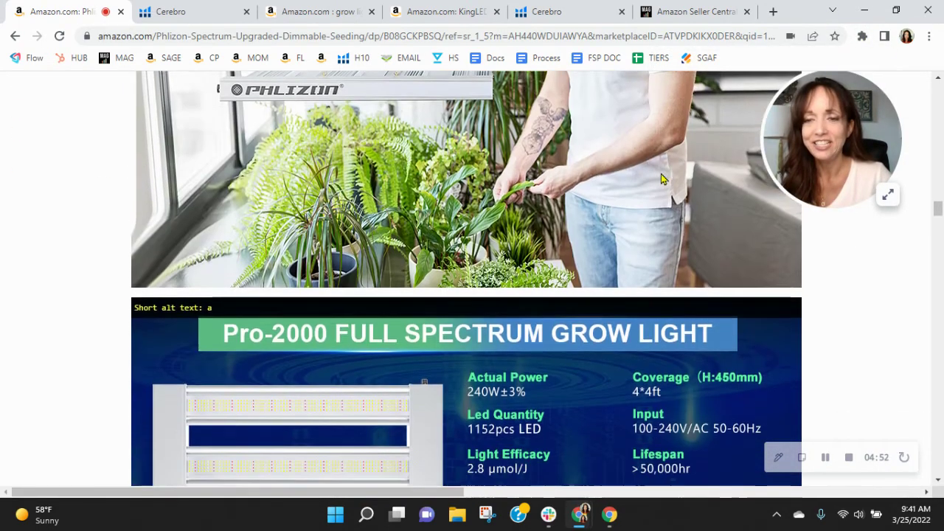
scroll(662, 177, "down", 8)
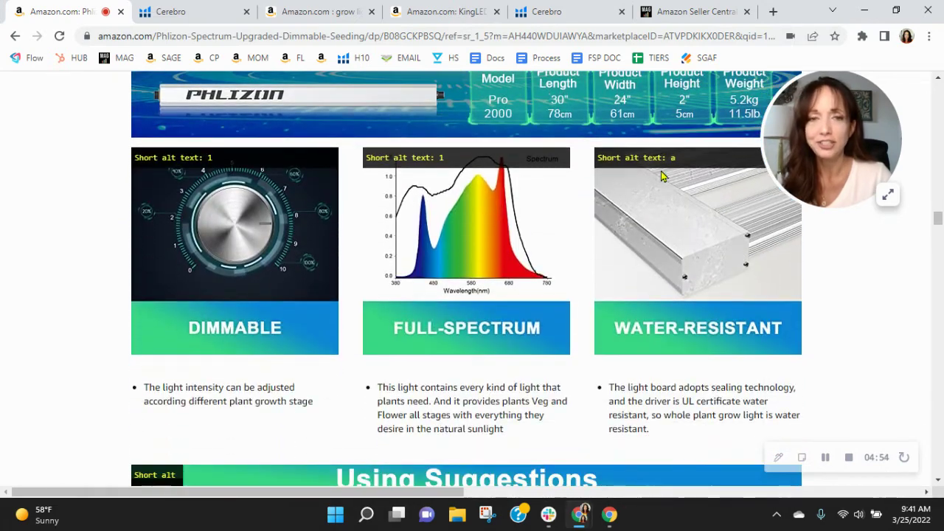
scroll(700, 236, "down", 7)
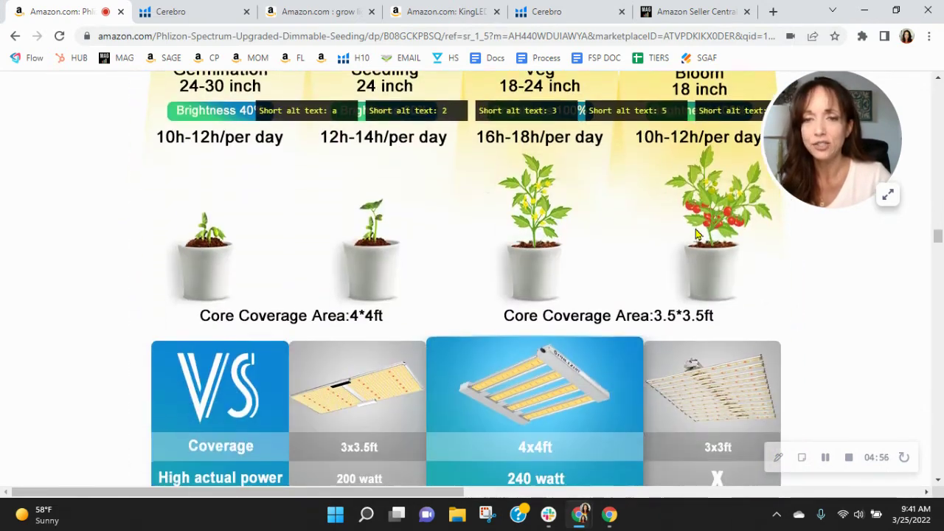
scroll(695, 235, "down", 8)
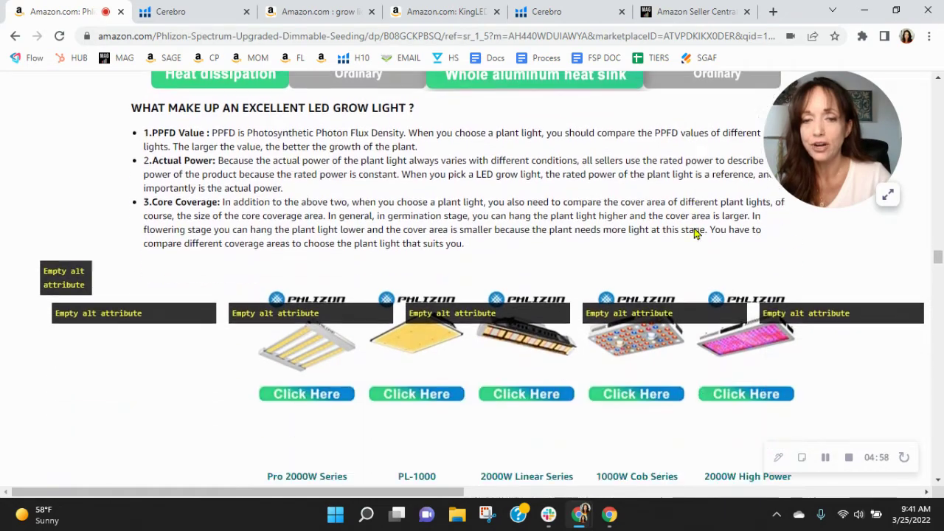
scroll(693, 233, "down", 2)
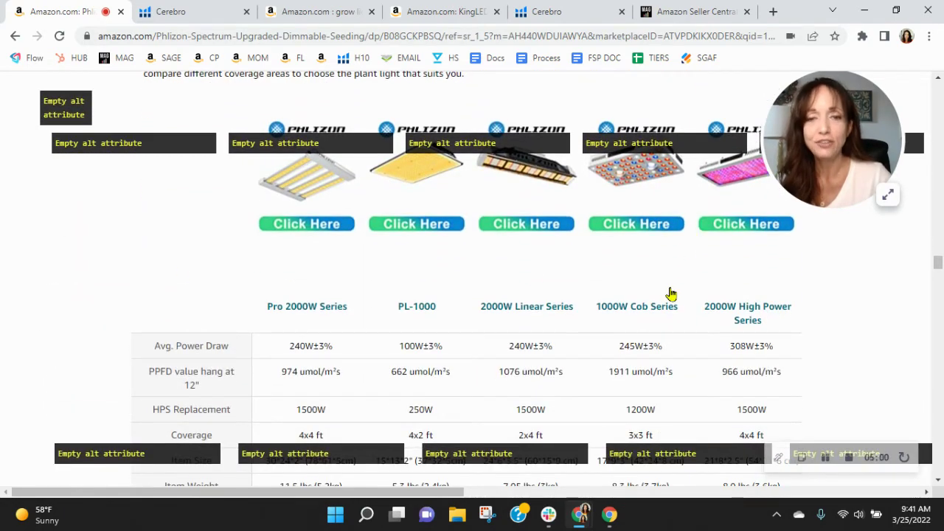
scroll(822, 291, "down", 5)
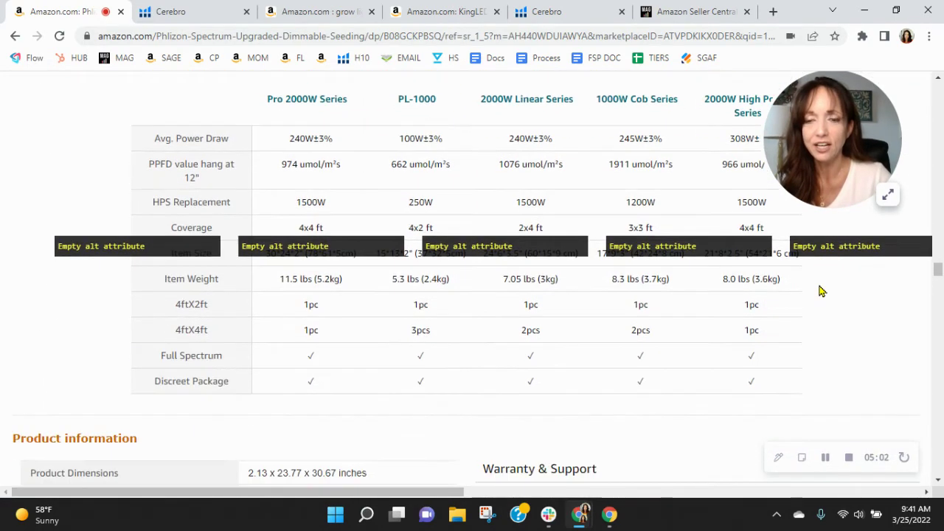
scroll(822, 291, "up", 5)
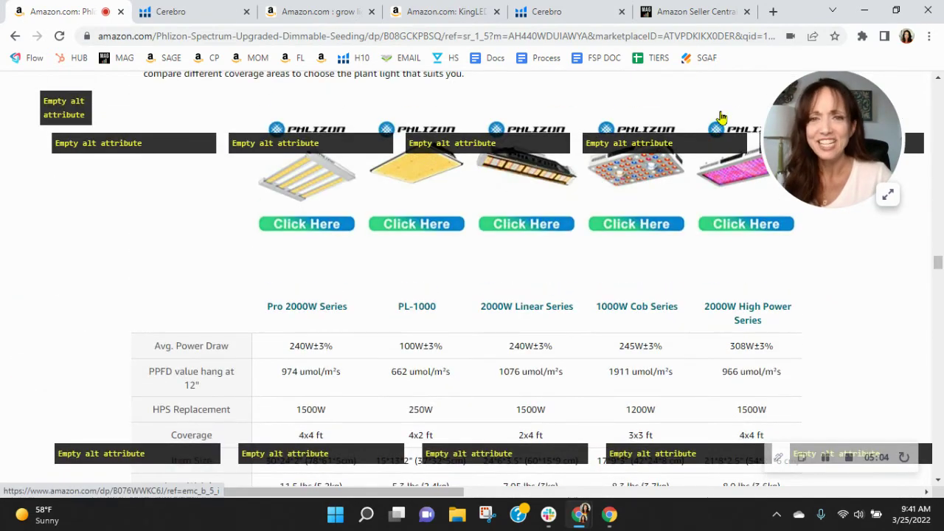
Switch to the myamazonguy.com Full Service Amazon Management page with its End-to-End Digital Solutions overview.
left_click(693, 9)
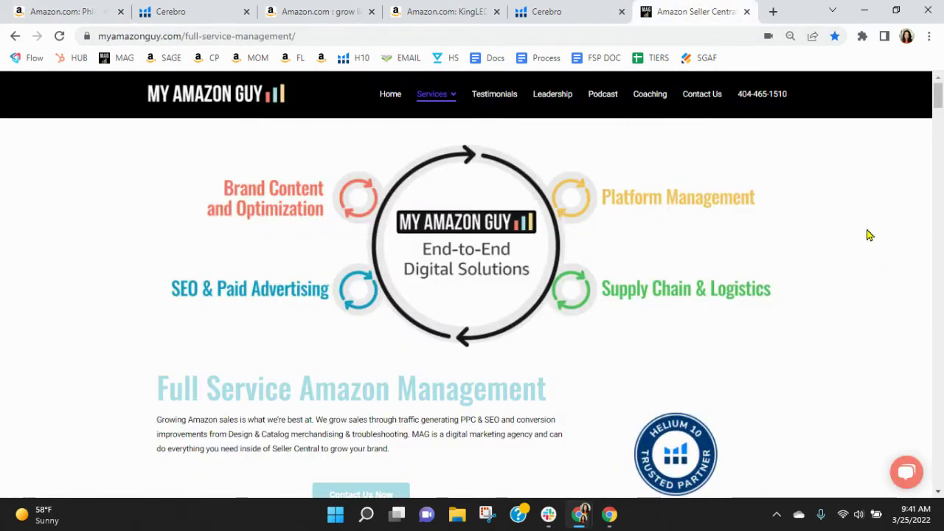
left_click_drag(680, 116, 794, 123)
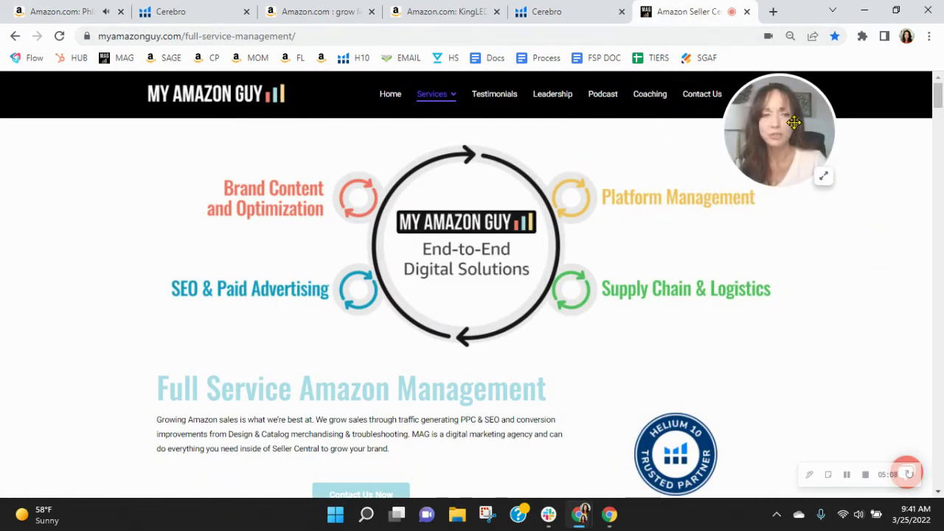